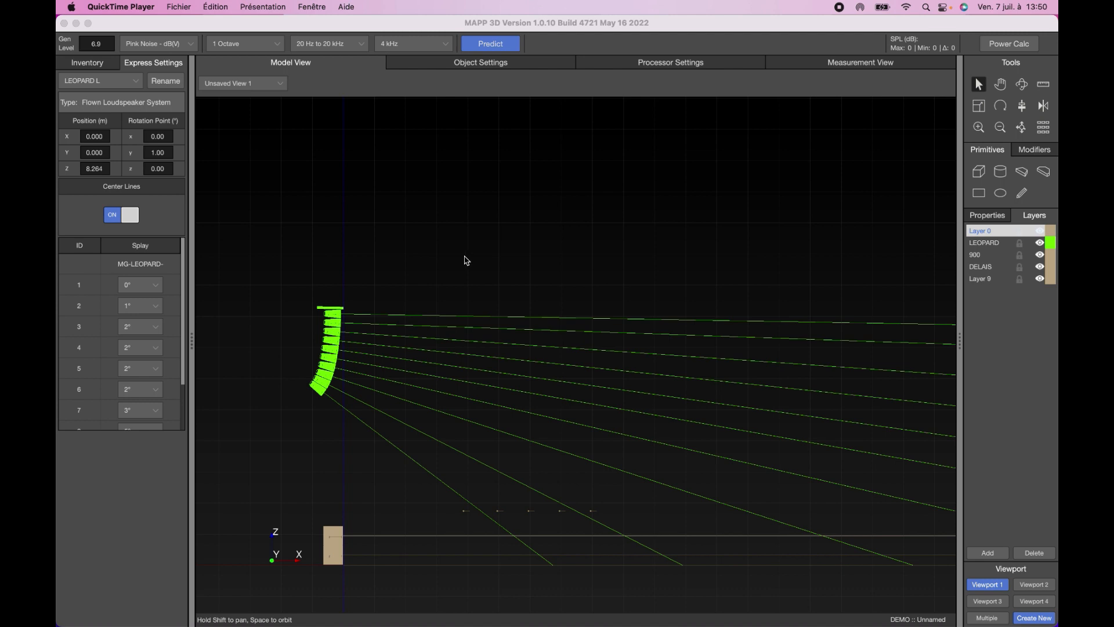
Step: Turn on the center of gravity display for the loudspeaker arrays in the model view
{"action": "left_click", "coordinate": [459, 257]}
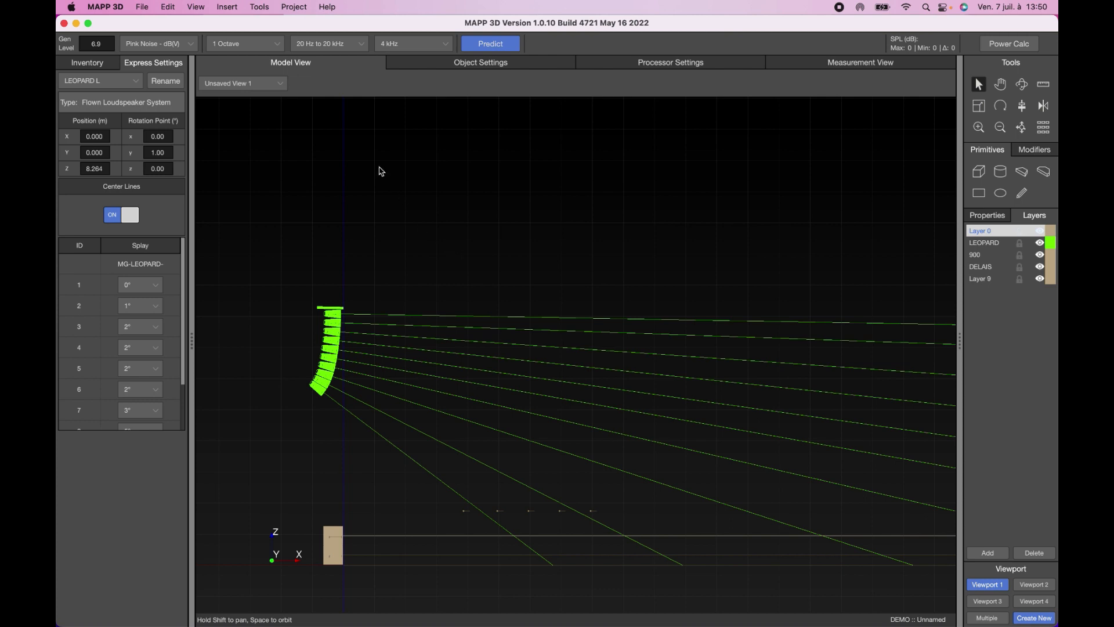
{"action": "left_click", "coordinate": [198, 8]}
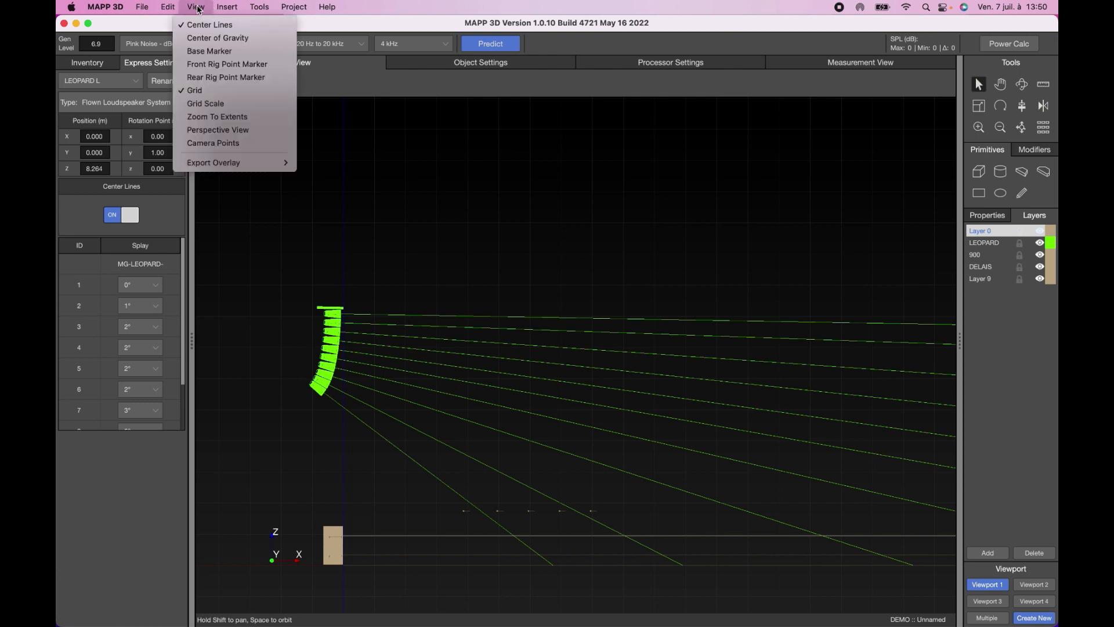
{"action": "left_click", "coordinate": [204, 39]}
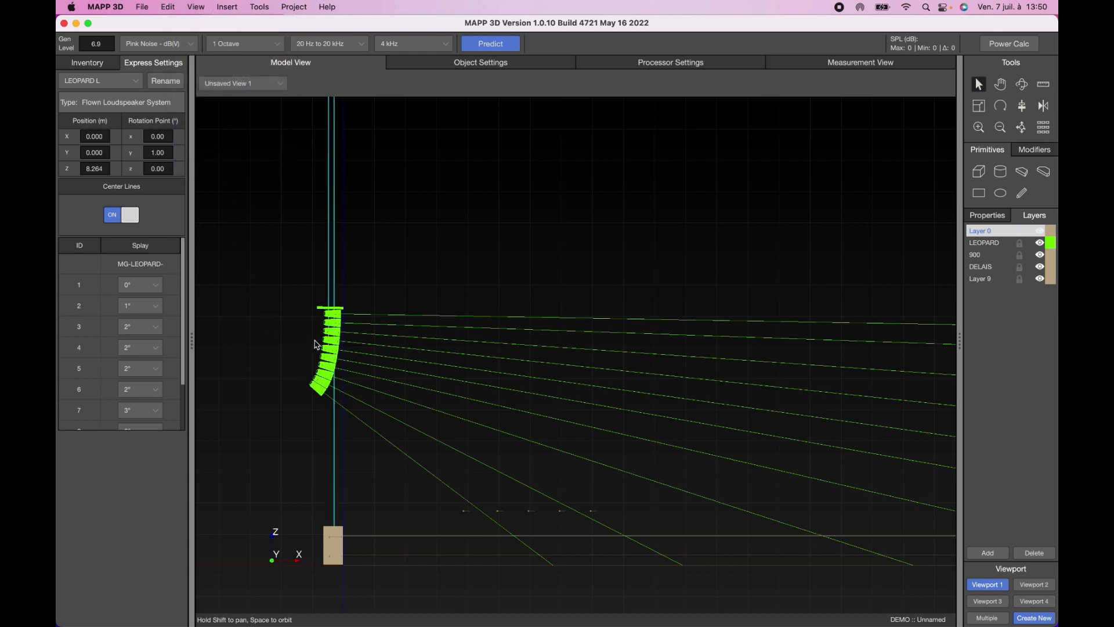
Step: Select the flown LEOPARD array and examine where its center of gravity lines fall relative to the rigging grid's pickup holes
{"action": "scroll", "coordinate": [323, 328], "scroll_direction": "up", "scroll_amount": 2}
{"action": "scroll", "coordinate": [323, 329], "scroll_direction": "up", "scroll_amount": 4}
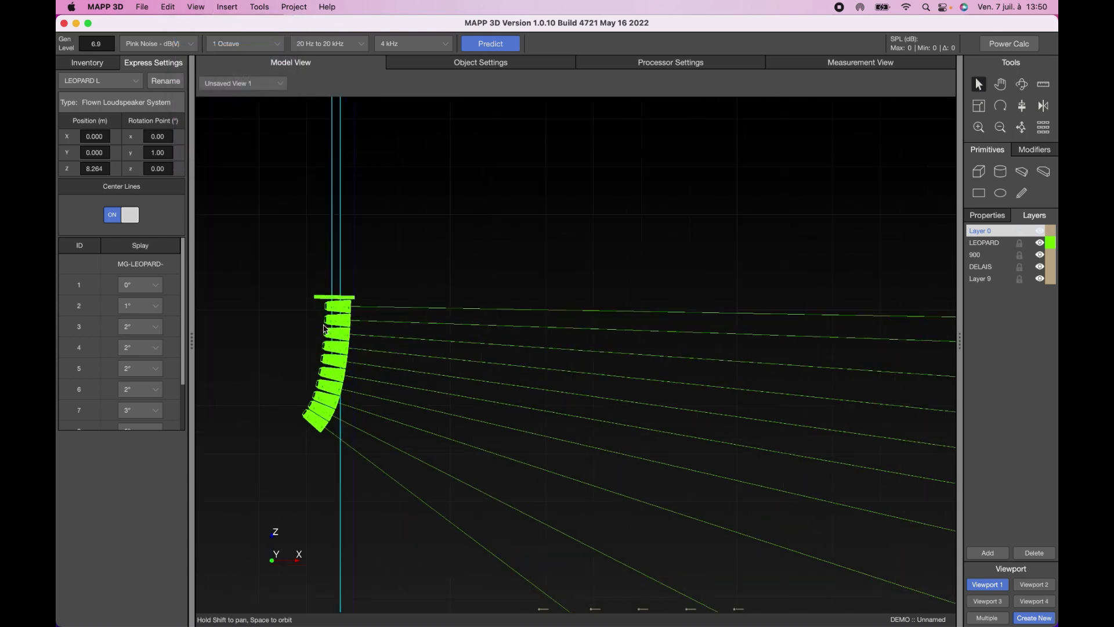
{"action": "scroll", "coordinate": [323, 329], "scroll_direction": "up", "scroll_amount": 3}
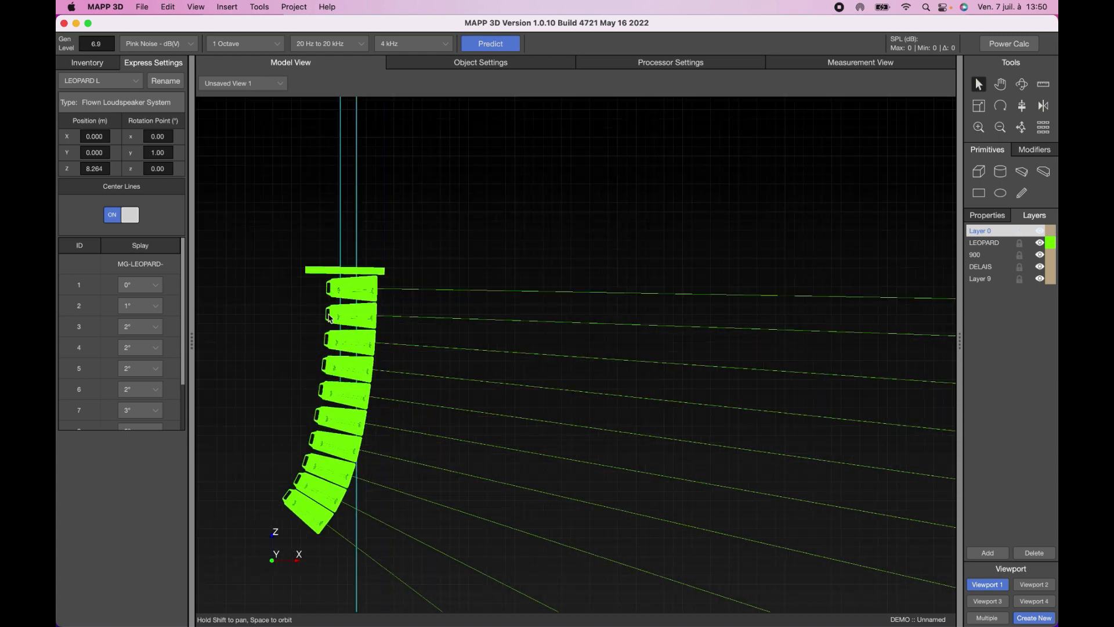
{"action": "scroll", "coordinate": [324, 328], "scroll_direction": "up", "scroll_amount": 2}
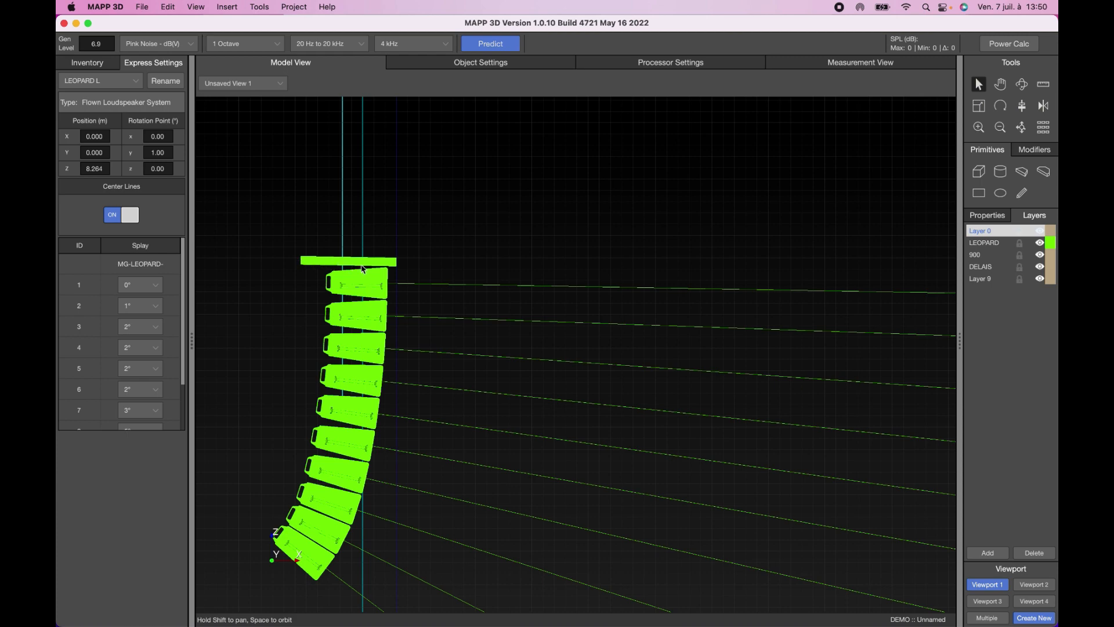
{"action": "left_click", "coordinate": [380, 267]}
{"action": "scroll", "coordinate": [349, 265], "scroll_direction": "up", "scroll_amount": 4}
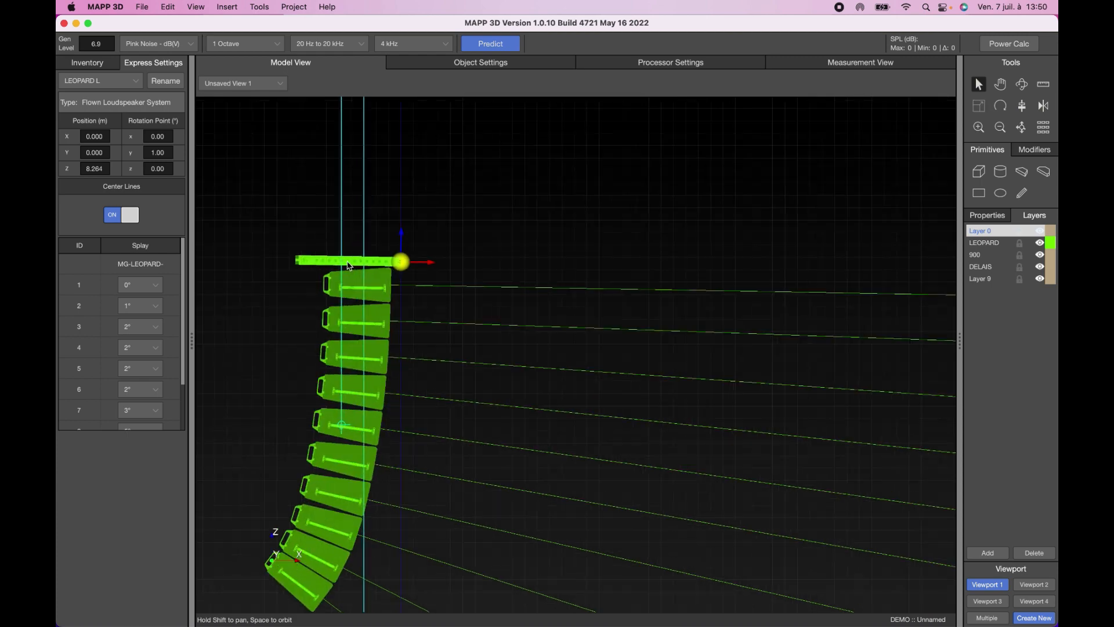
{"action": "scroll", "coordinate": [349, 266], "scroll_direction": "up", "scroll_amount": 3}
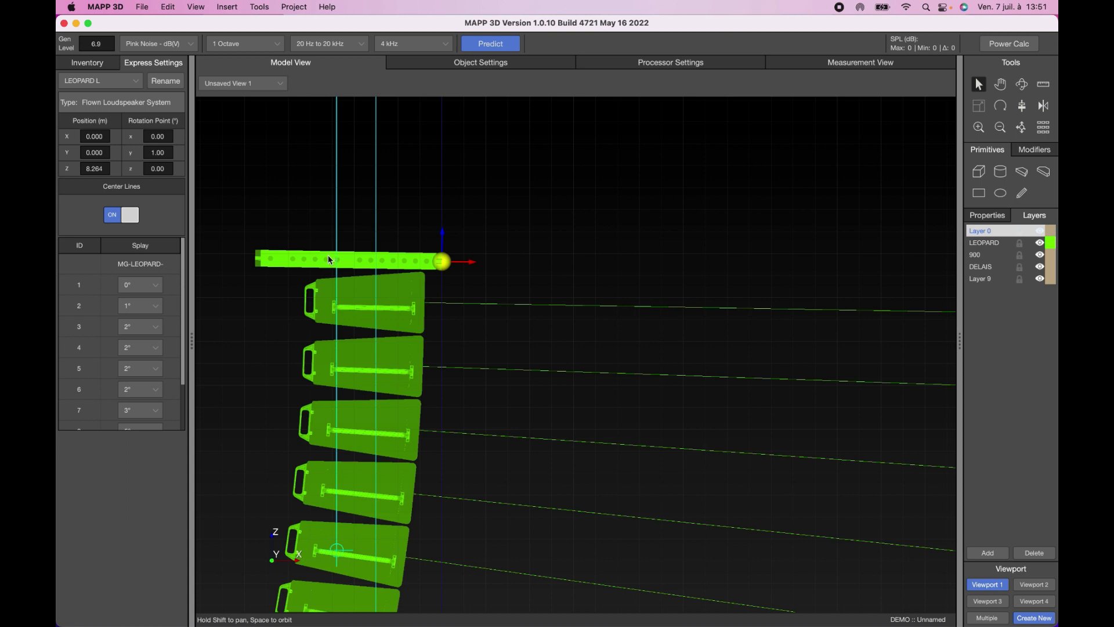
{"action": "scroll", "coordinate": [328, 259], "scroll_direction": "down", "scroll_amount": 5}
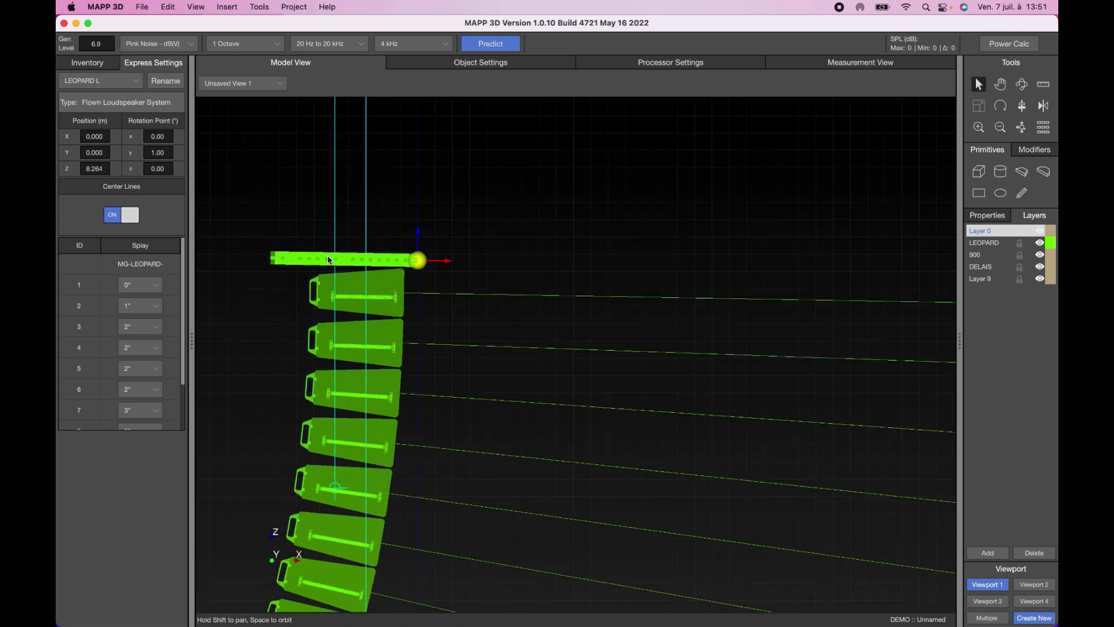
{"action": "scroll", "coordinate": [329, 259], "scroll_direction": "down", "scroll_amount": 2}
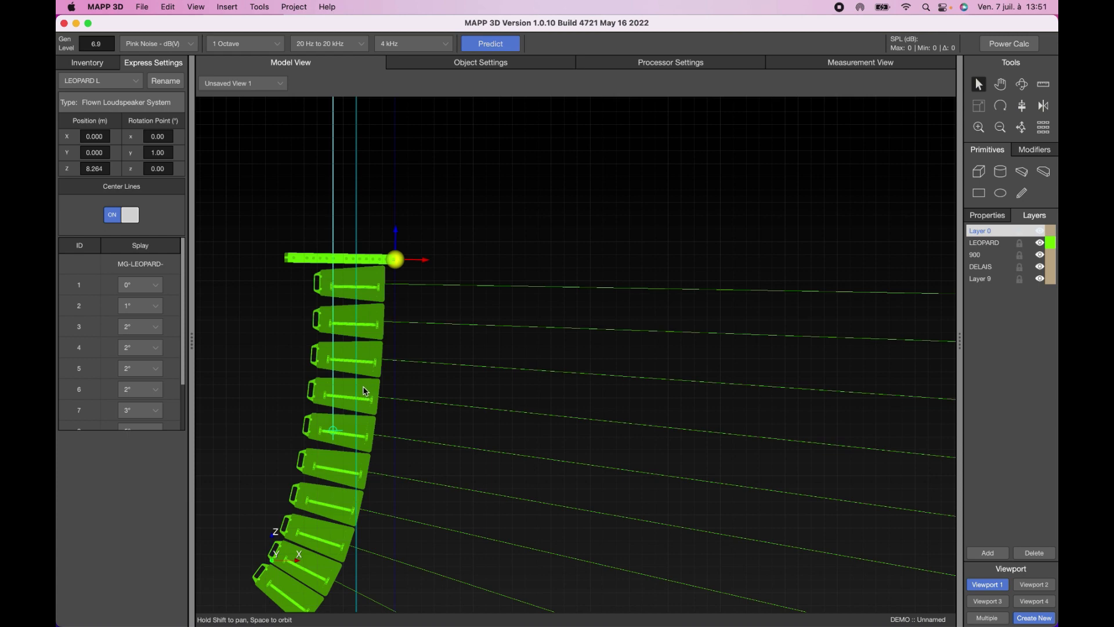
Step: Switch the model view to Isometric View 1
{"action": "scroll", "coordinate": [364, 390], "scroll_direction": "down", "scroll_amount": 5}
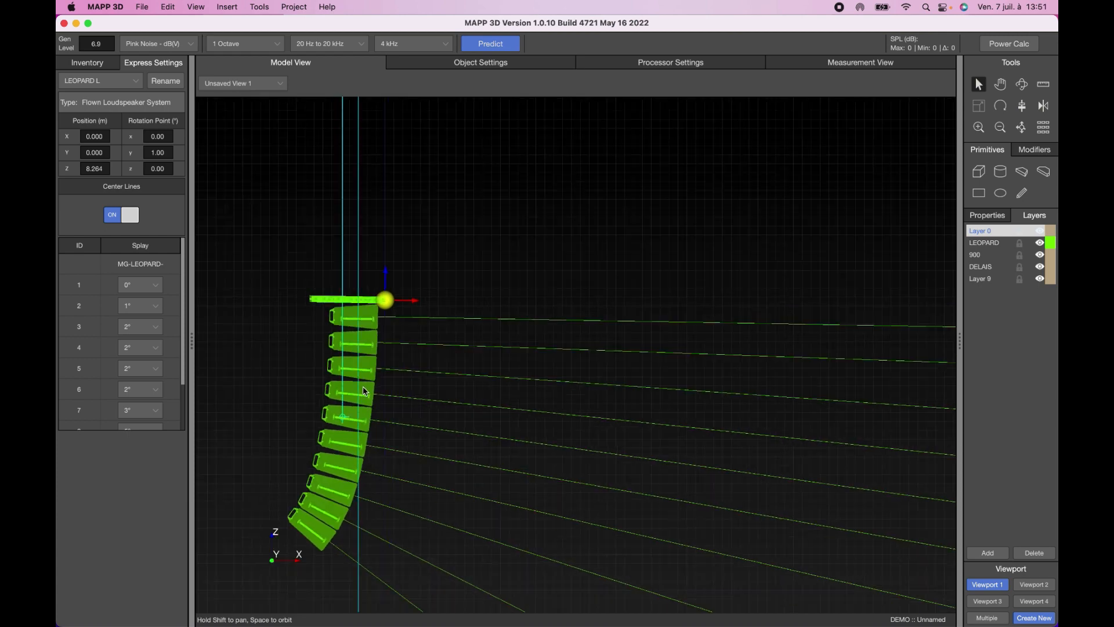
{"action": "scroll", "coordinate": [364, 390], "scroll_direction": "down", "scroll_amount": 5}
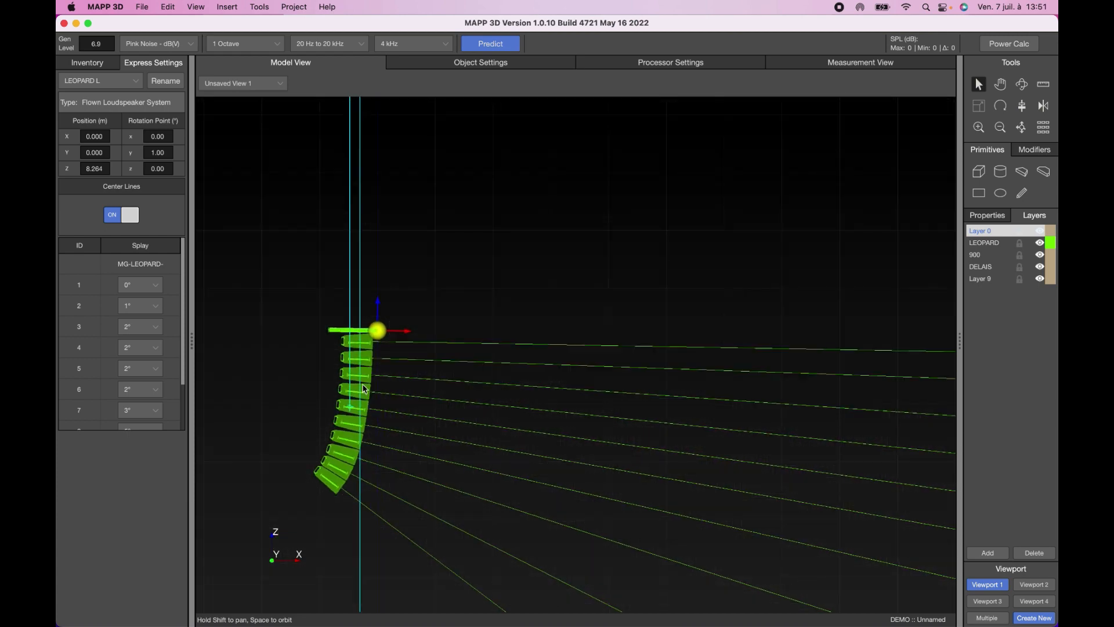
{"action": "scroll", "coordinate": [365, 390], "scroll_direction": "down", "scroll_amount": 8}
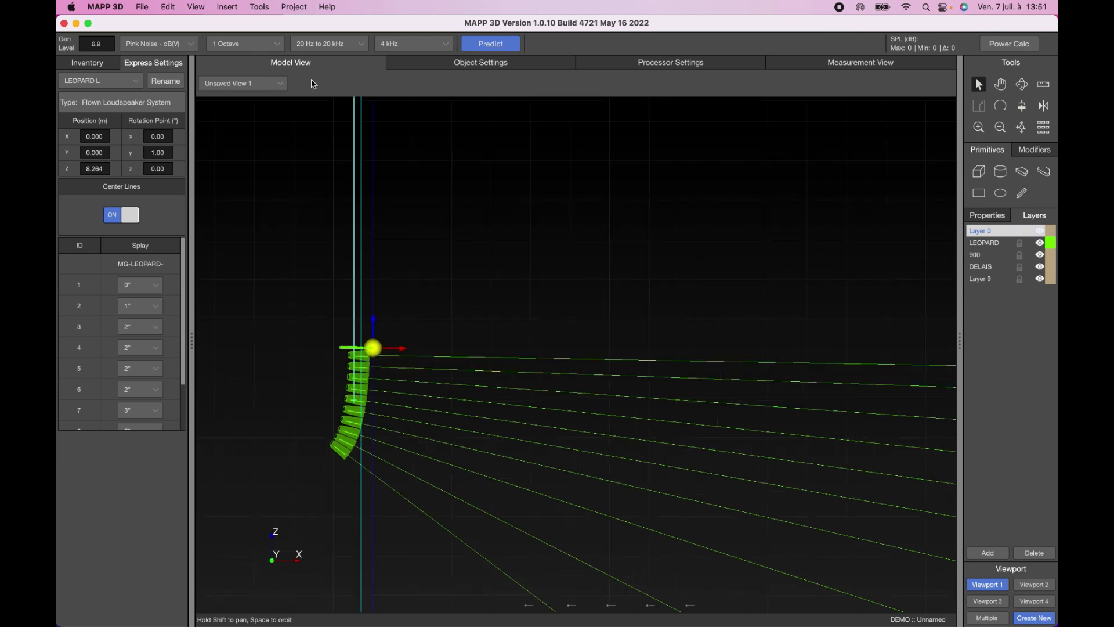
{"action": "left_click", "coordinate": [281, 86]}
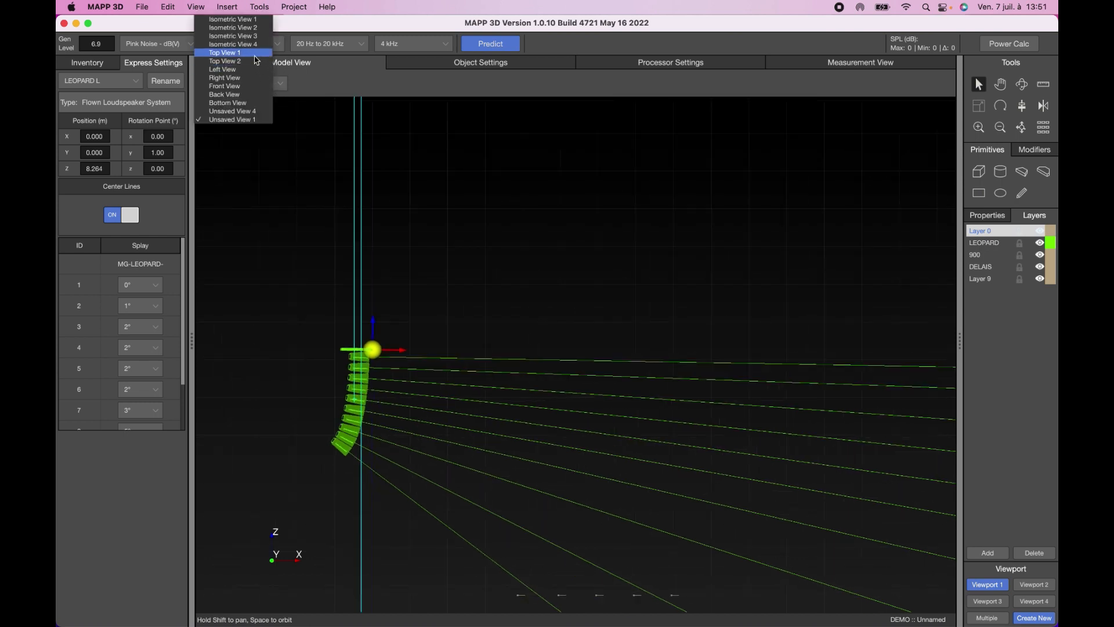
{"action": "left_click", "coordinate": [258, 20]}
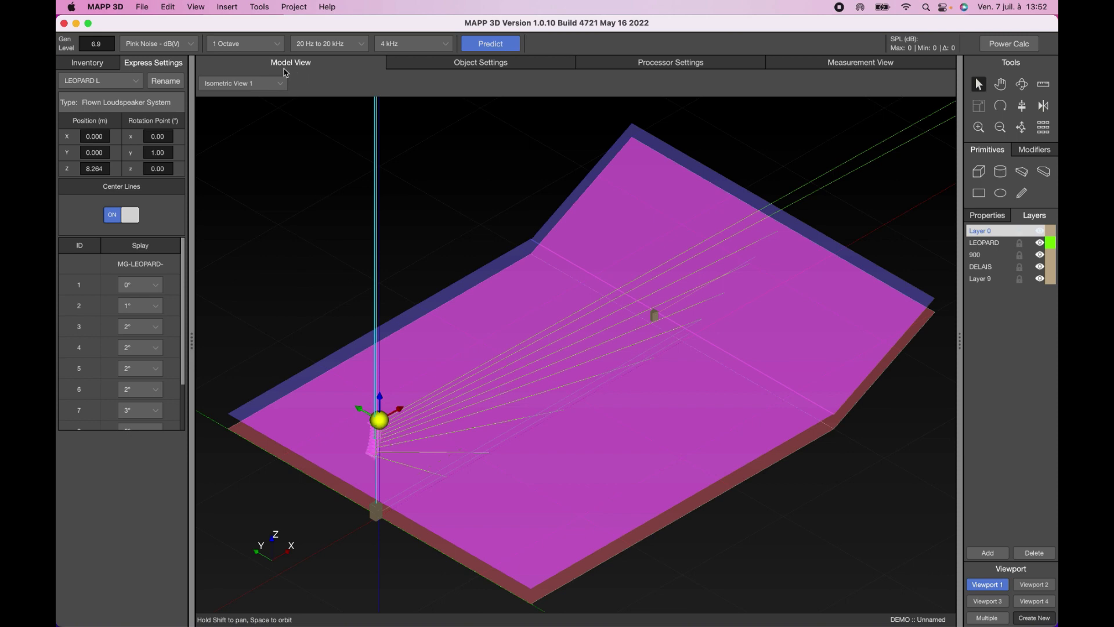
Step: Hide the center of gravity display, and turn the global center lines off and back on
{"action": "left_click", "coordinate": [196, 7]}
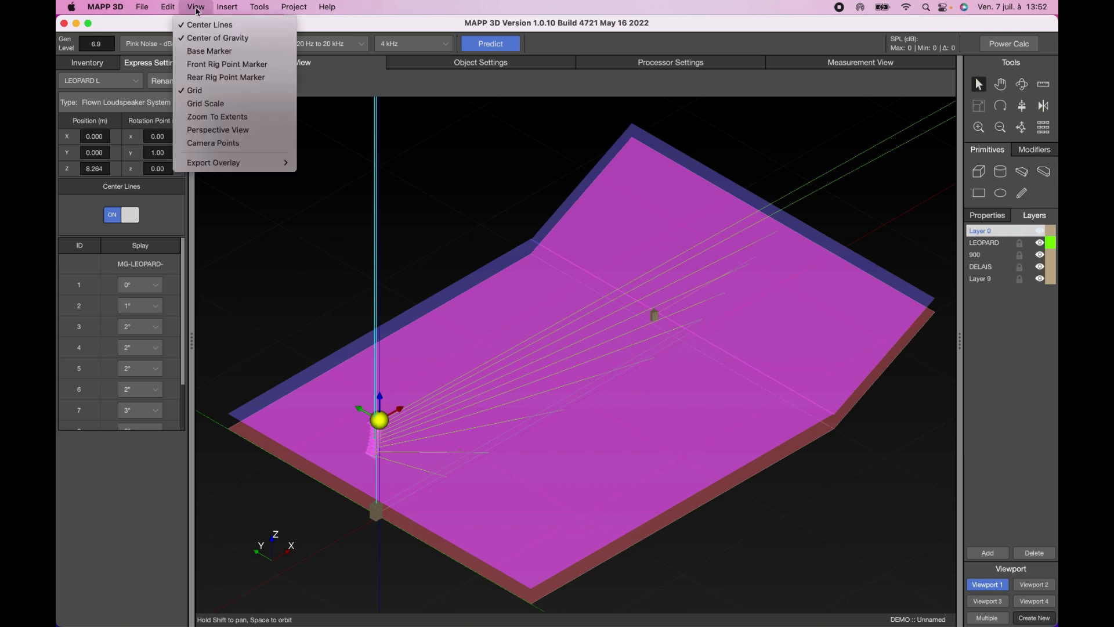
{"action": "left_click", "coordinate": [198, 25]}
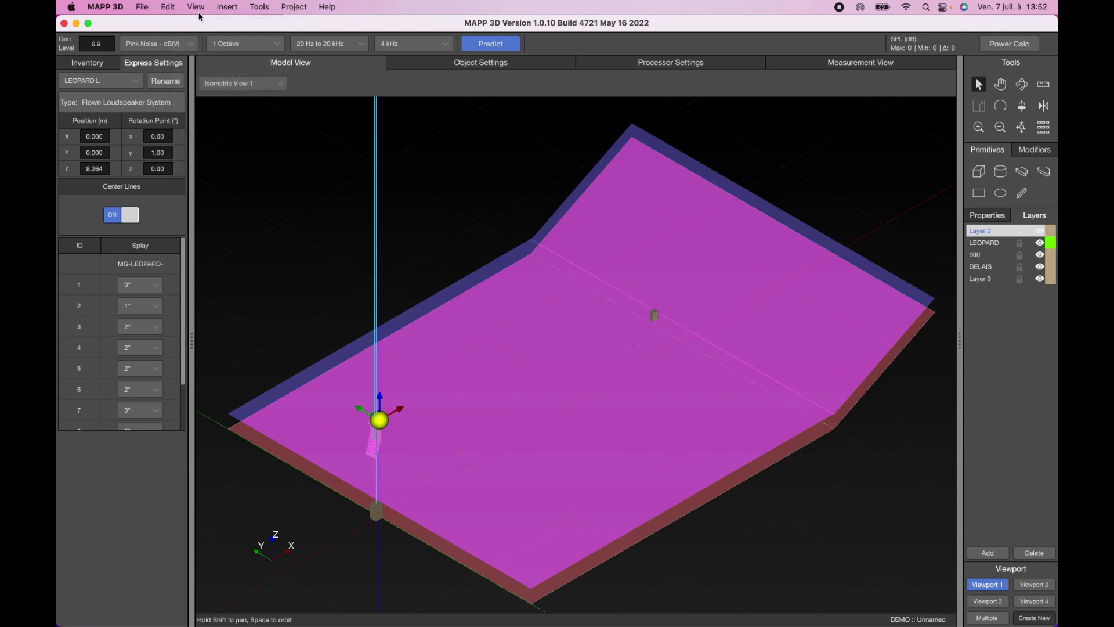
{"action": "left_click", "coordinate": [196, 6]}
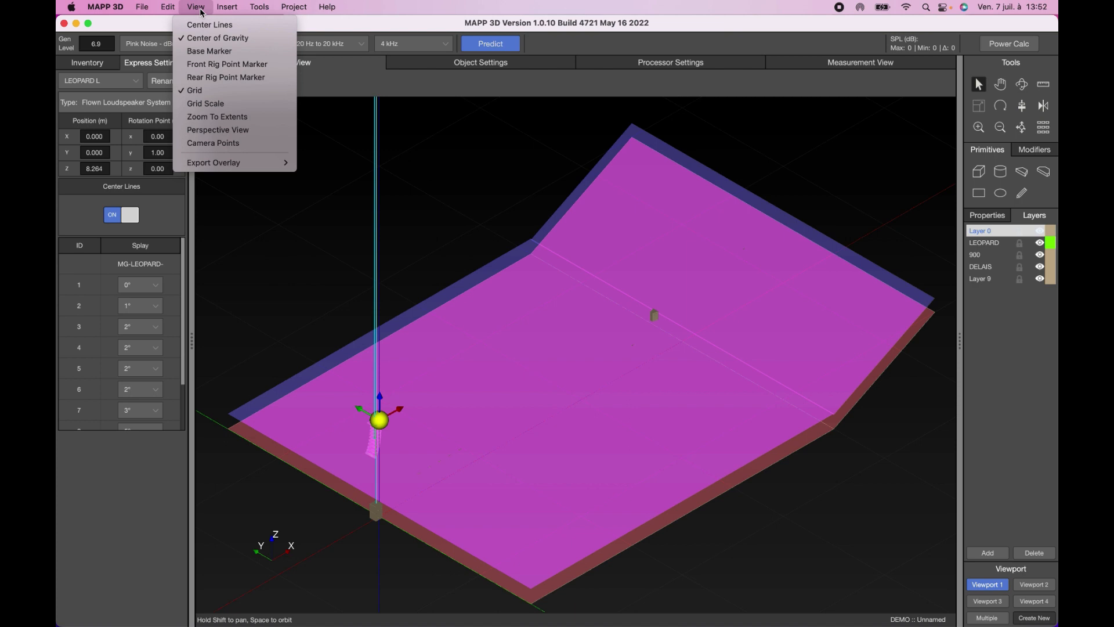
{"action": "left_click", "coordinate": [196, 38]}
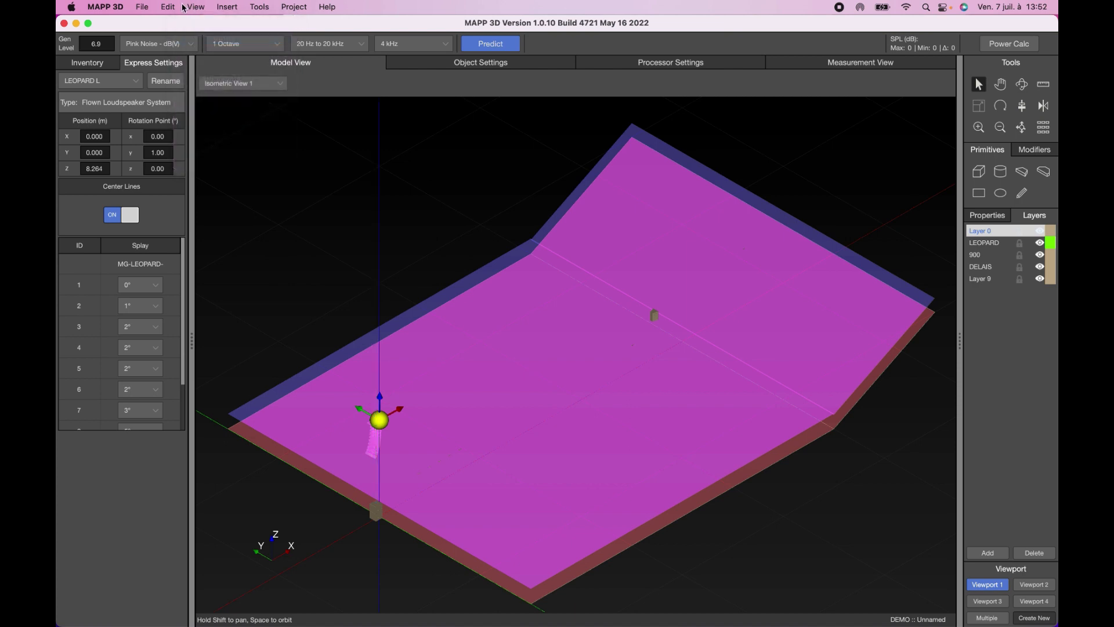
{"action": "left_click", "coordinate": [184, 7]}
{"action": "left_click", "coordinate": [194, 25]}
Step: Turn off the center lines of elements 2 to 9 in LEOPARD L's object settings and return to the model view
{"action": "left_click", "coordinate": [510, 66]}
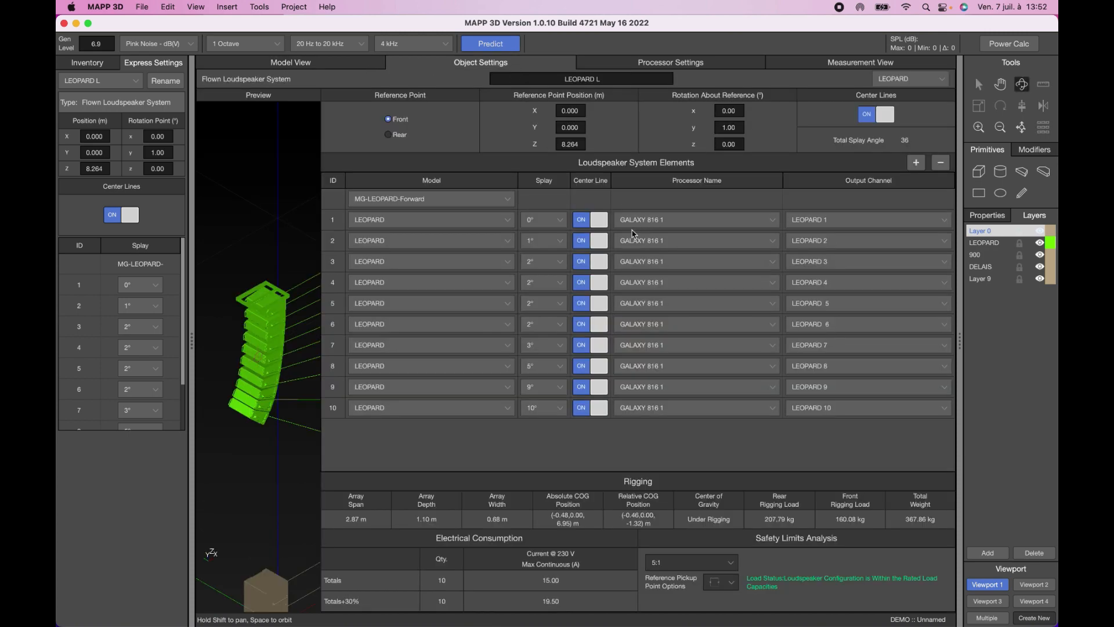
{"action": "left_click", "coordinate": [585, 243]}
{"action": "left_click", "coordinate": [585, 267]}
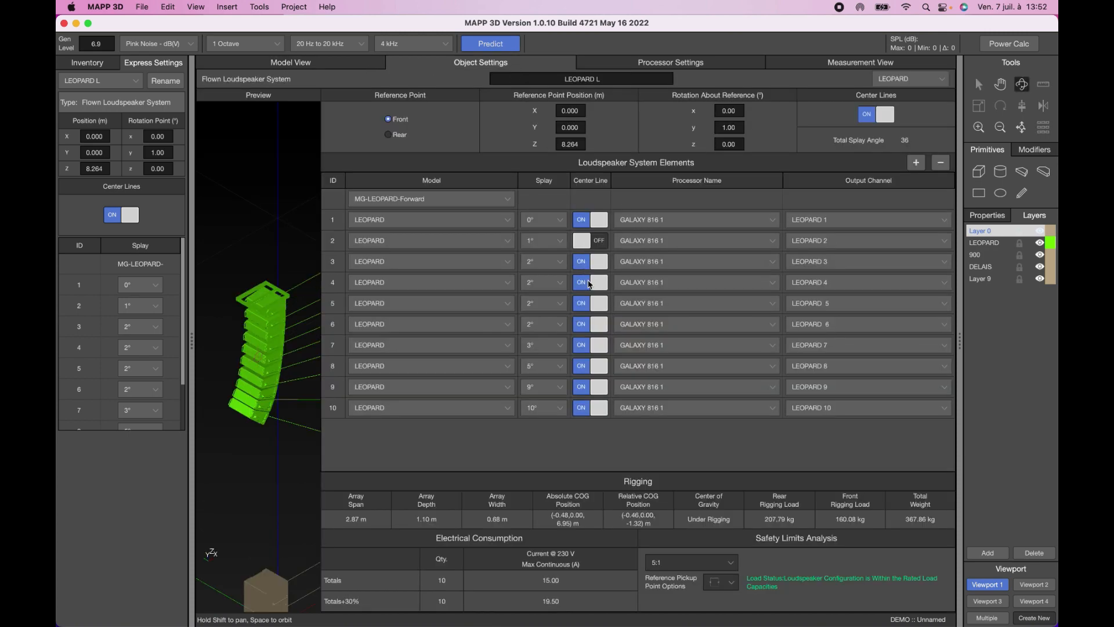
{"action": "left_click", "coordinate": [583, 284]}
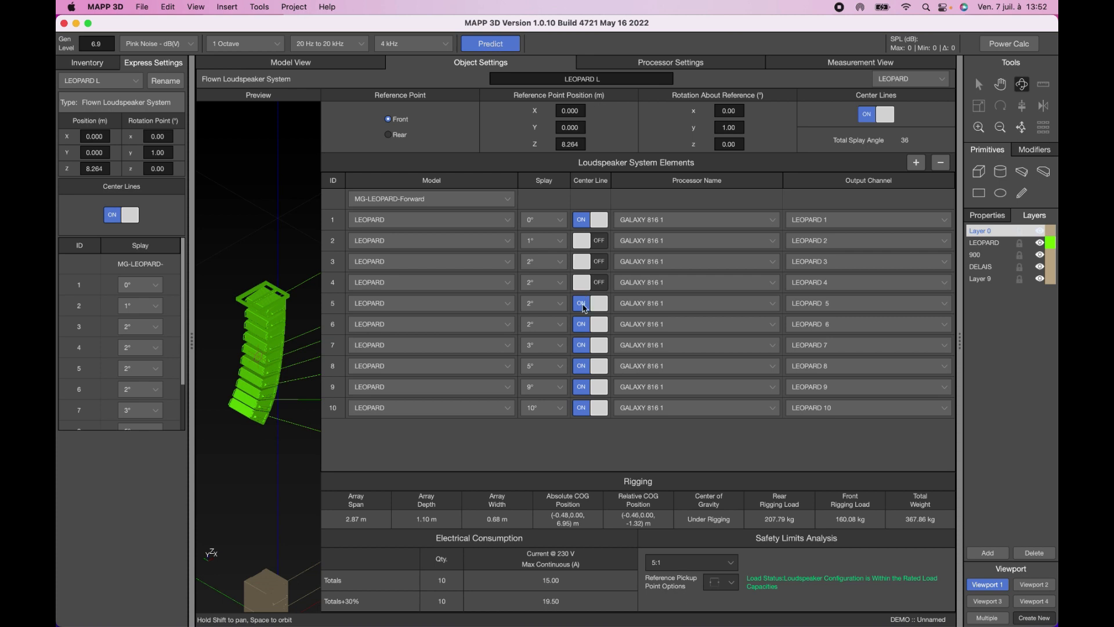
{"action": "left_click", "coordinate": [583, 305]}
{"action": "left_click", "coordinate": [584, 325]}
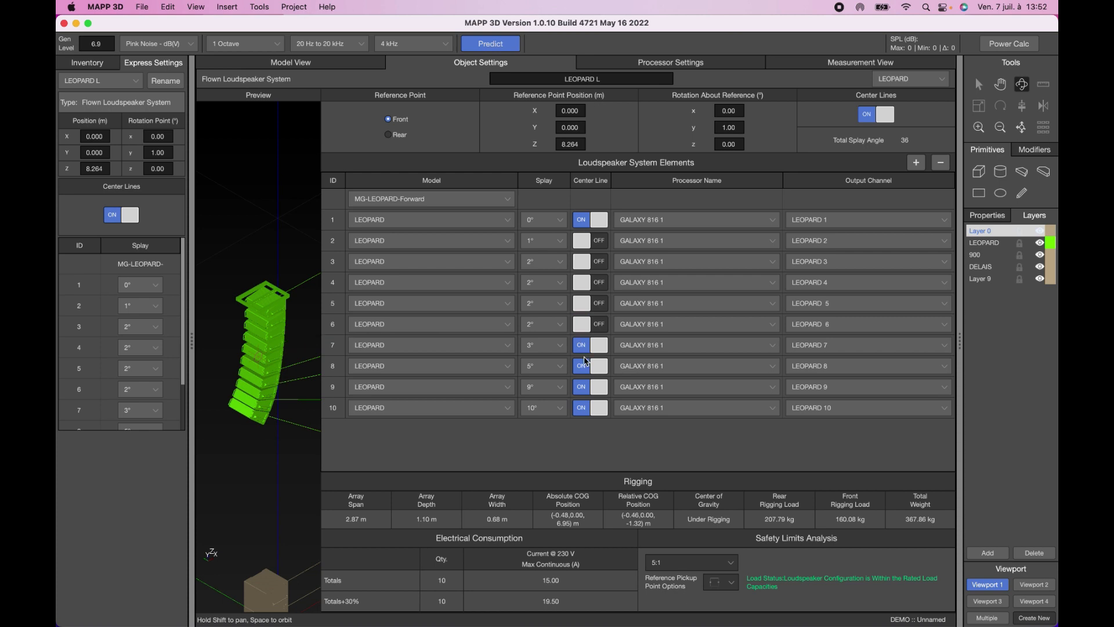
{"action": "left_click", "coordinate": [584, 346]}
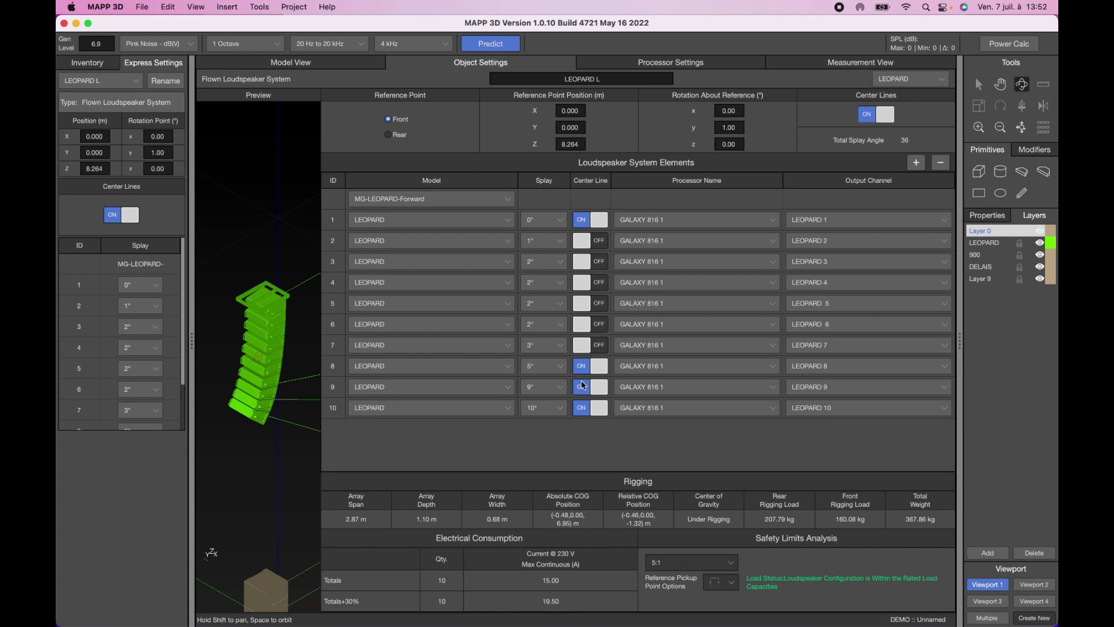
{"action": "left_click", "coordinate": [584, 368]}
{"action": "left_click", "coordinate": [584, 389]}
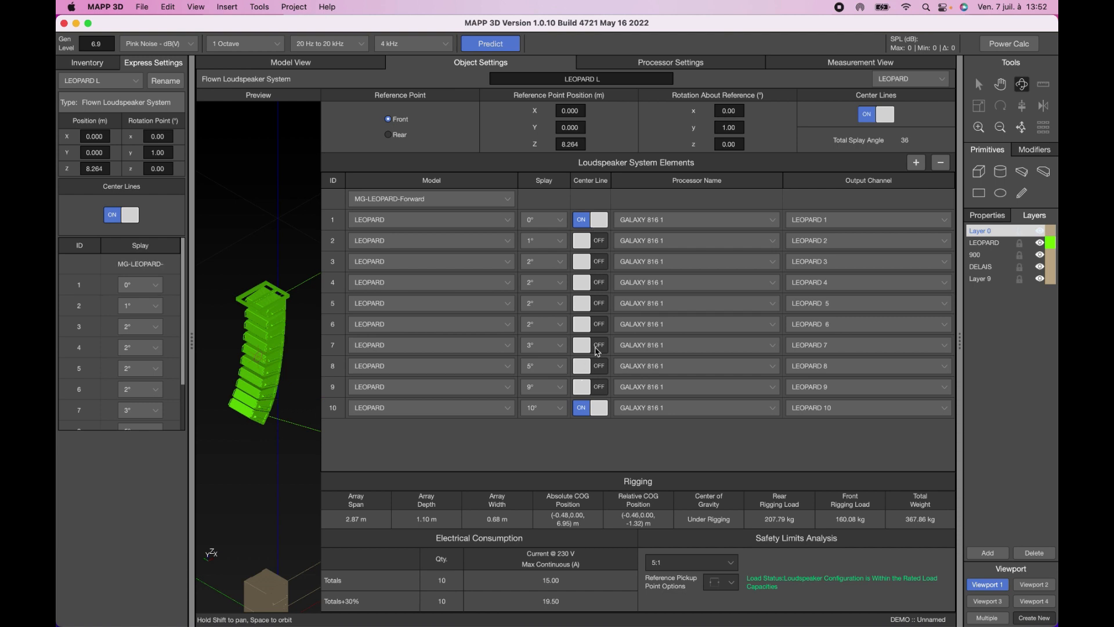
{"action": "left_click", "coordinate": [308, 62]}
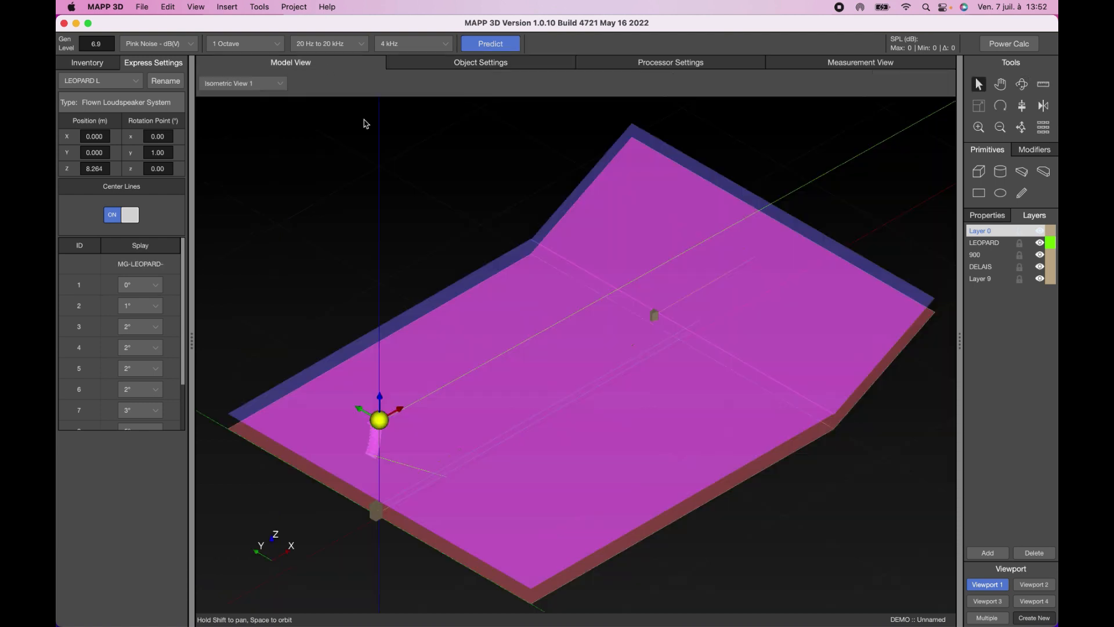